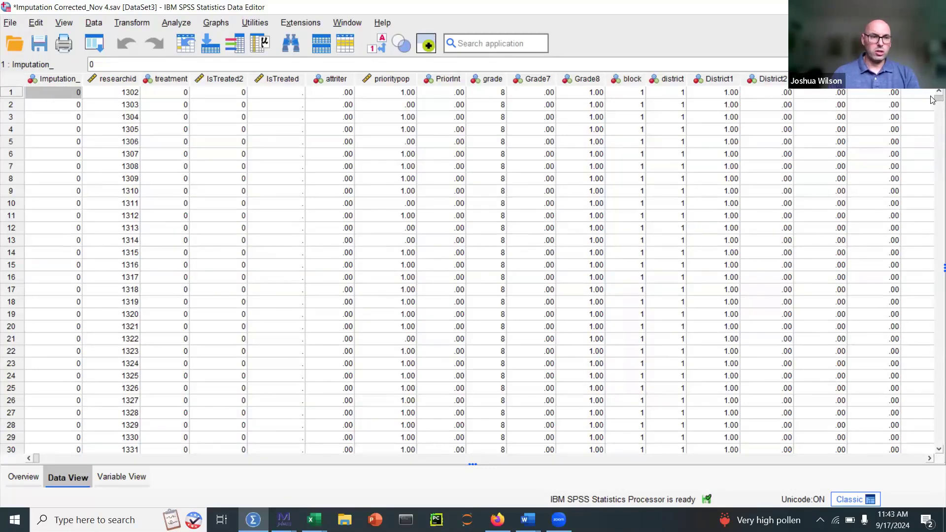
Step: Select row 2487, the last original-data case, in the data view
{"action": "mouse_move", "coordinate": [933, 100]}
{"action": "left_mouse_down"}
{"action": "mouse_move", "coordinate": [935, 126]}
{"action": "mouse_move", "coordinate": [936, 112]}
{"action": "left_mouse_up"}
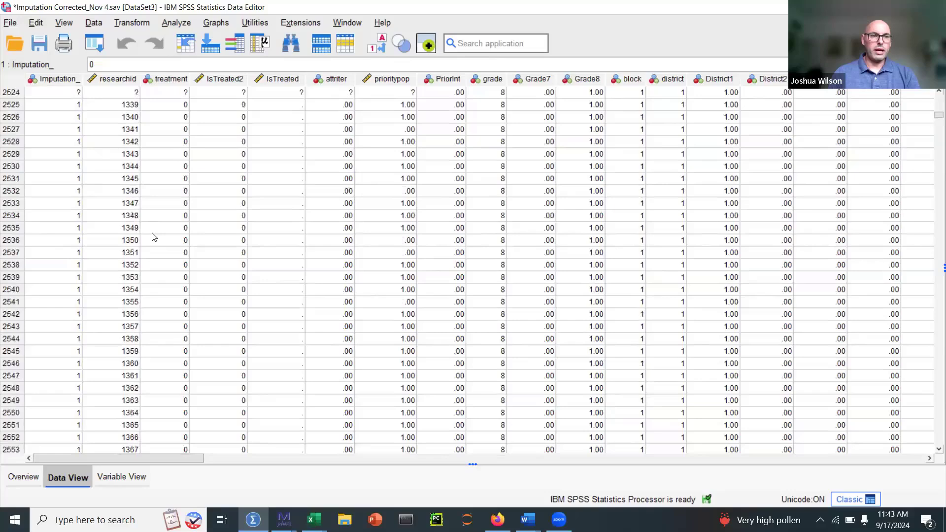
{"action": "scroll", "coordinate": [152, 237], "scroll_direction": "up", "scroll_amount": 20}
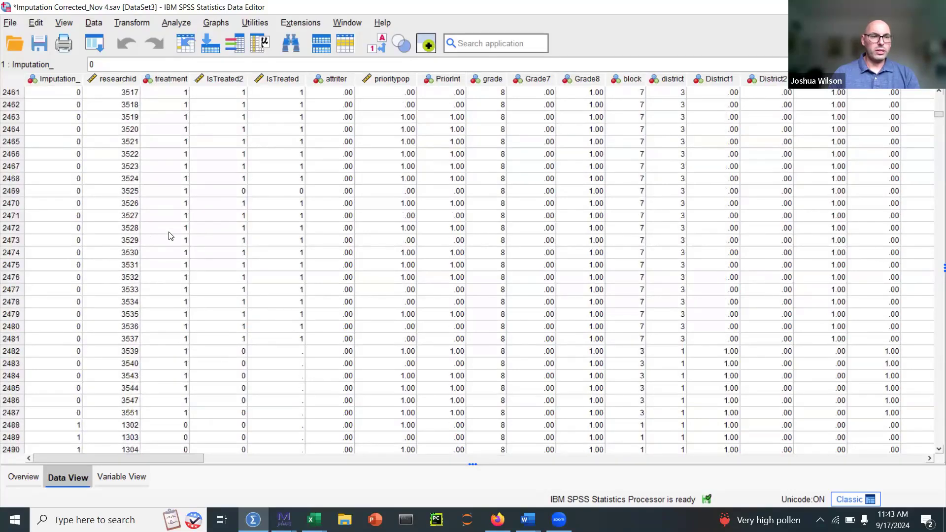
{"action": "scroll", "coordinate": [153, 246], "scroll_direction": "down", "scroll_amount": 4}
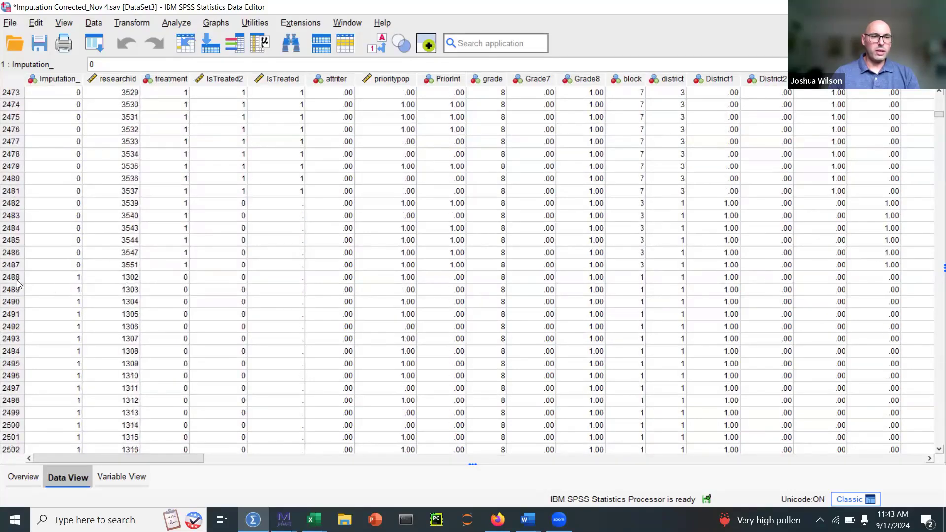
{"action": "left_click", "coordinate": [7, 267]}
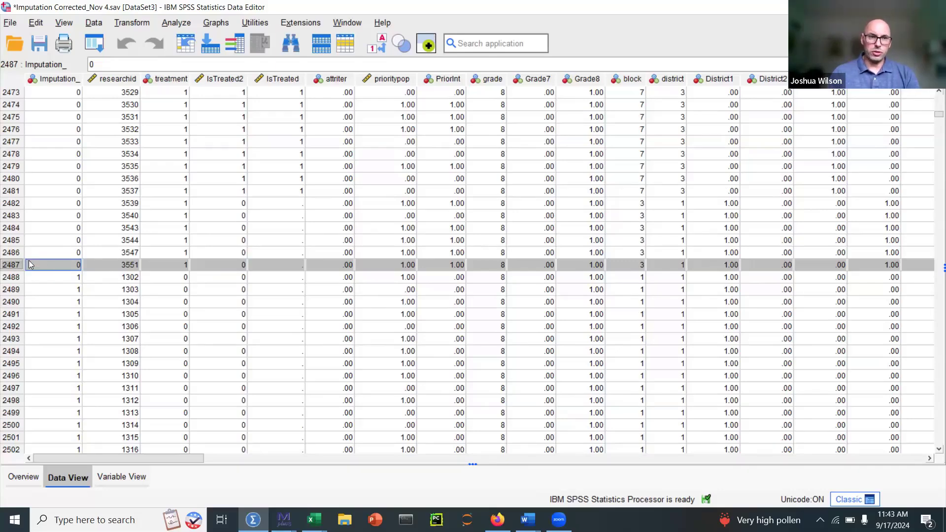
Step: Run Frequencies on the ten outcomes reporting only Mean and Std. deviation, without frequency tables
{"action": "left_click", "coordinate": [177, 23]}
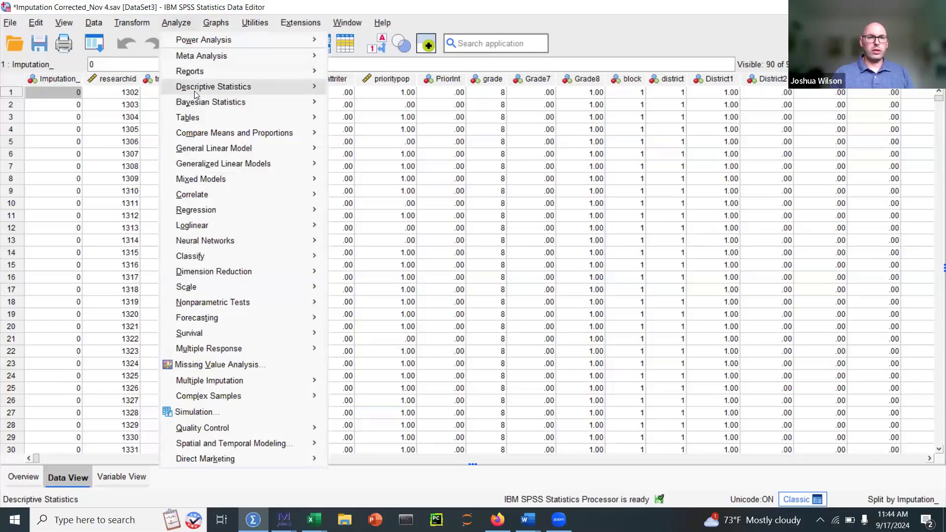
{"action": "mouse_move", "coordinate": [222, 86]}
{"action": "left_click", "coordinate": [365, 91]}
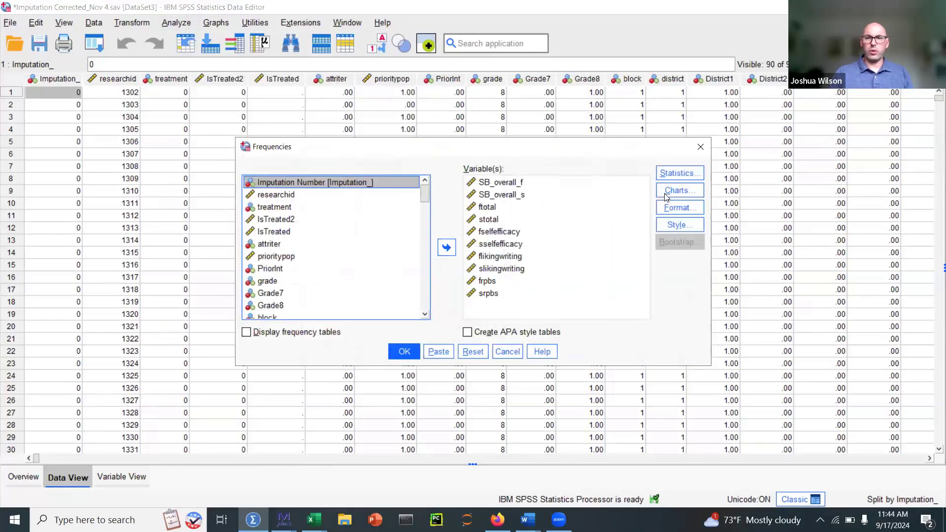
{"action": "left_click", "coordinate": [679, 175]}
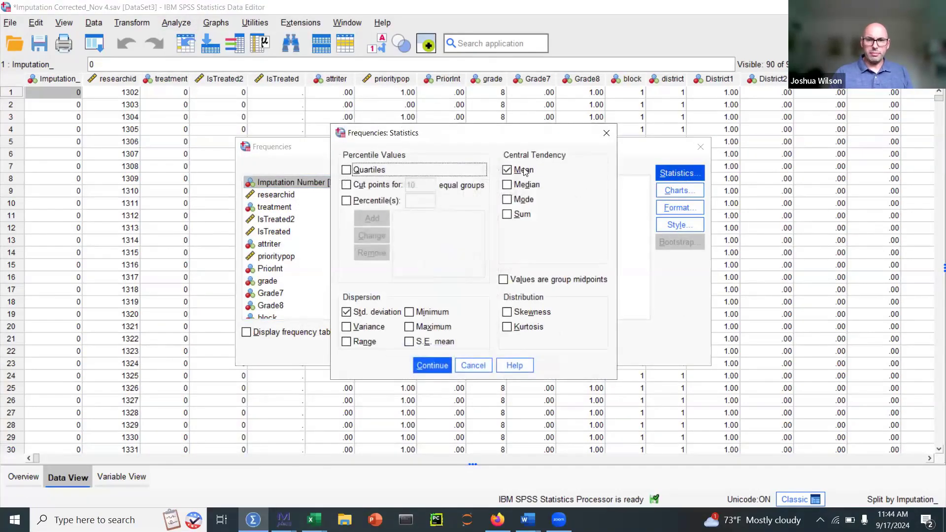
{"action": "left_click", "coordinate": [429, 366]}
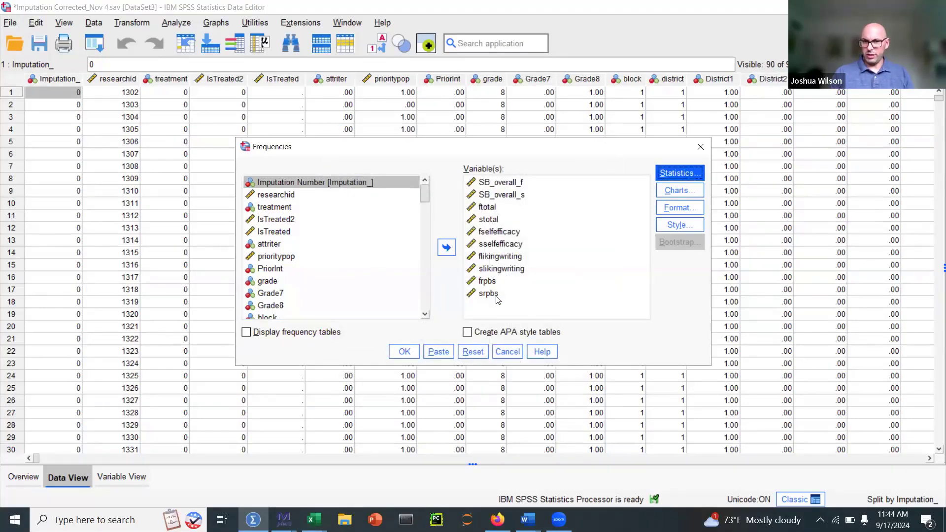
{"action": "left_click", "coordinate": [403, 351]}
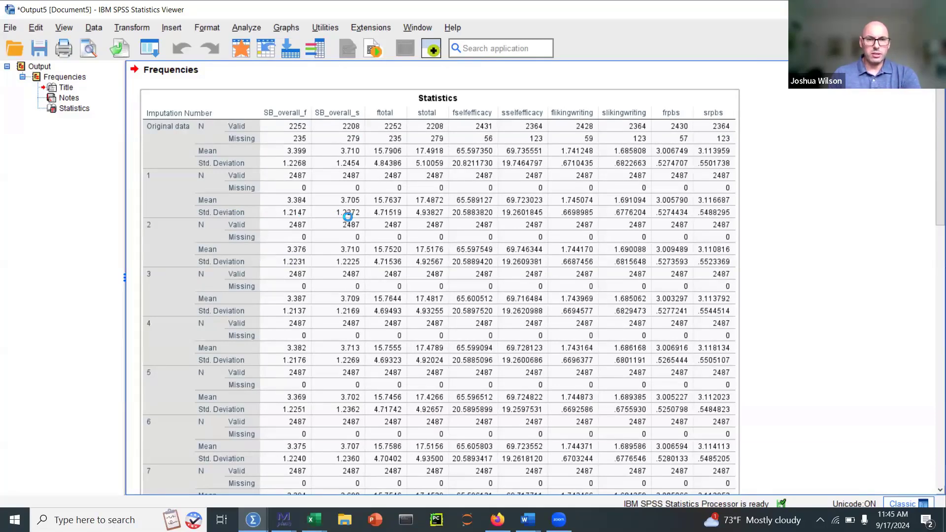
{"action": "scroll", "coordinate": [352, 239], "scroll_direction": "down", "scroll_amount": 10}
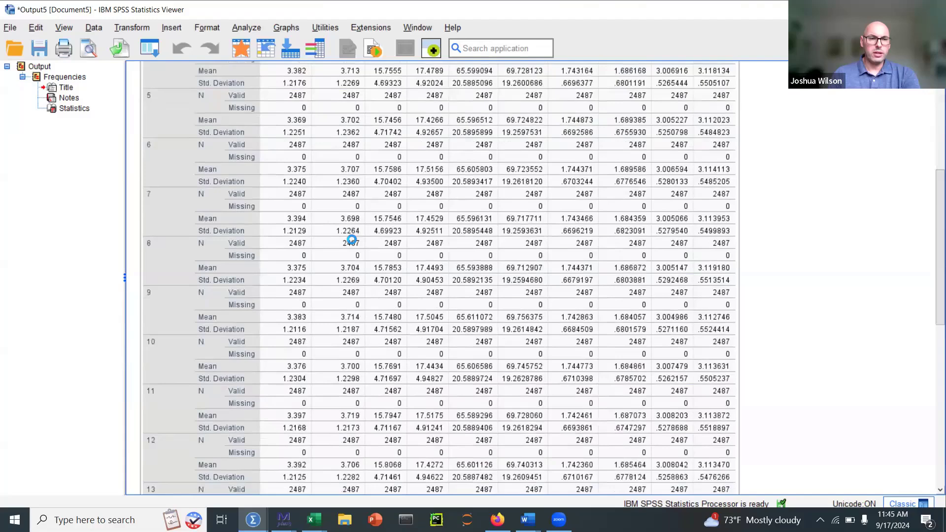
{"action": "scroll", "coordinate": [352, 239], "scroll_direction": "down", "scroll_amount": 3}
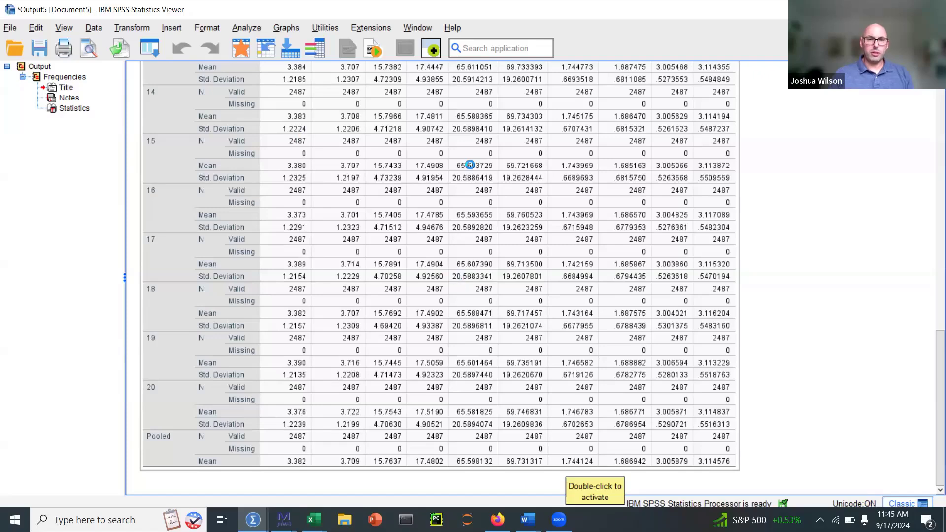
{"action": "scroll", "coordinate": [472, 255], "scroll_direction": "up", "scroll_amount": 10}
{"action": "scroll", "coordinate": [472, 254], "scroll_direction": "up", "scroll_amount": 9}
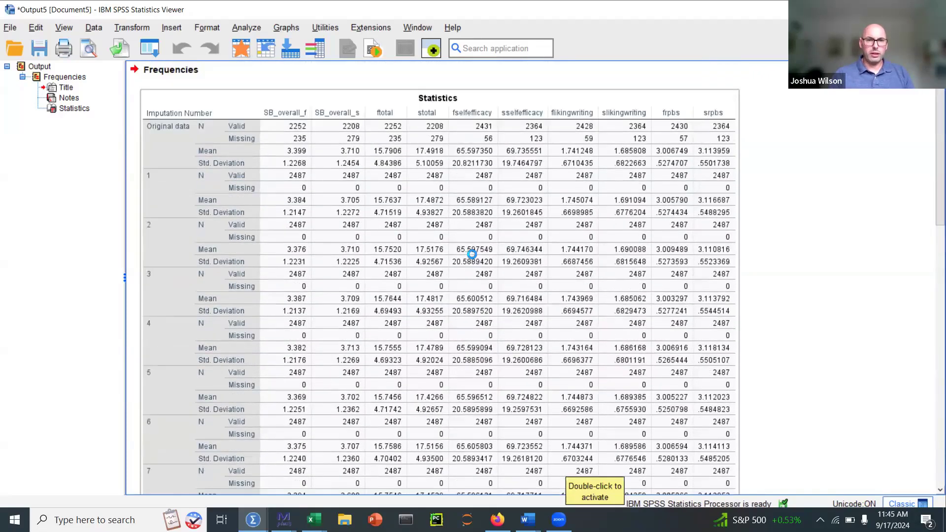
Step: Copy the Statistics table of means and SDs, then switch to Excel's Book2 workbook
{"action": "left_click", "coordinate": [373, 223]}
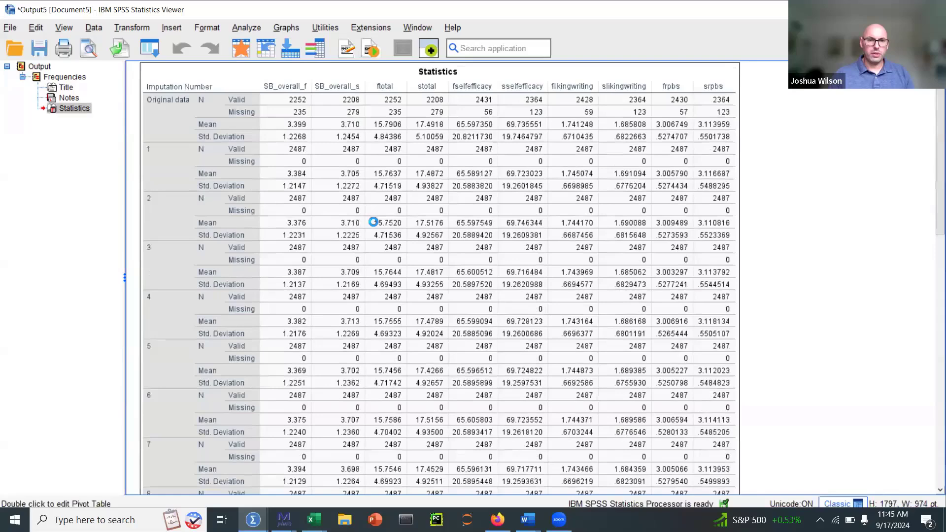
{"action": "right_click", "coordinate": [372, 223]}
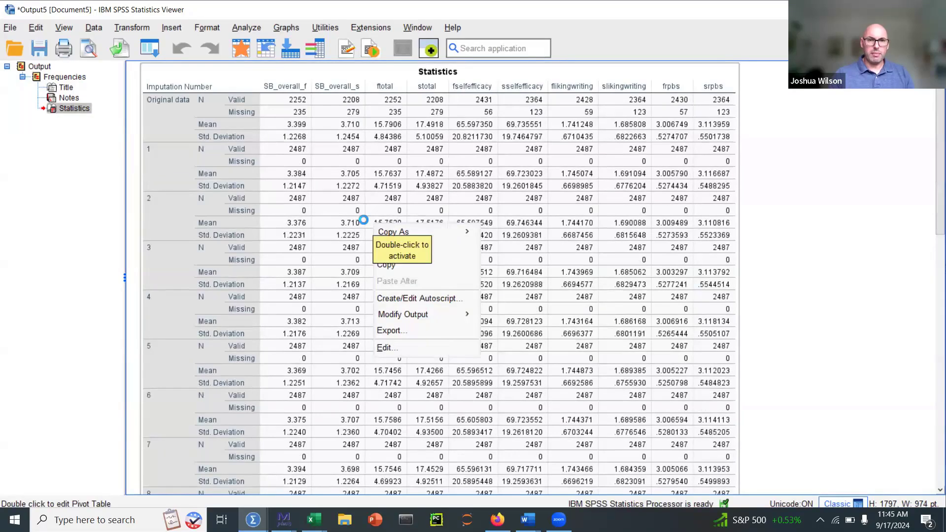
{"action": "left_click", "coordinate": [389, 266]}
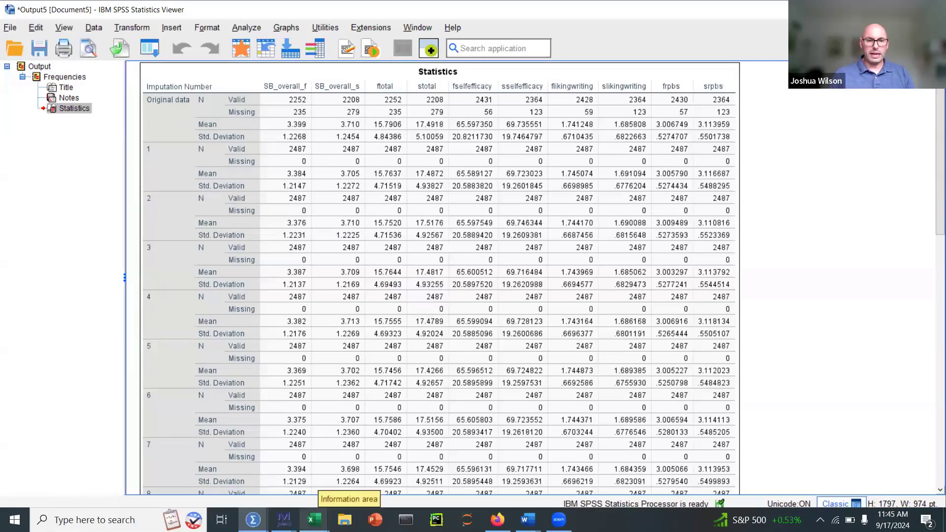
{"action": "left_click", "coordinate": [315, 519]}
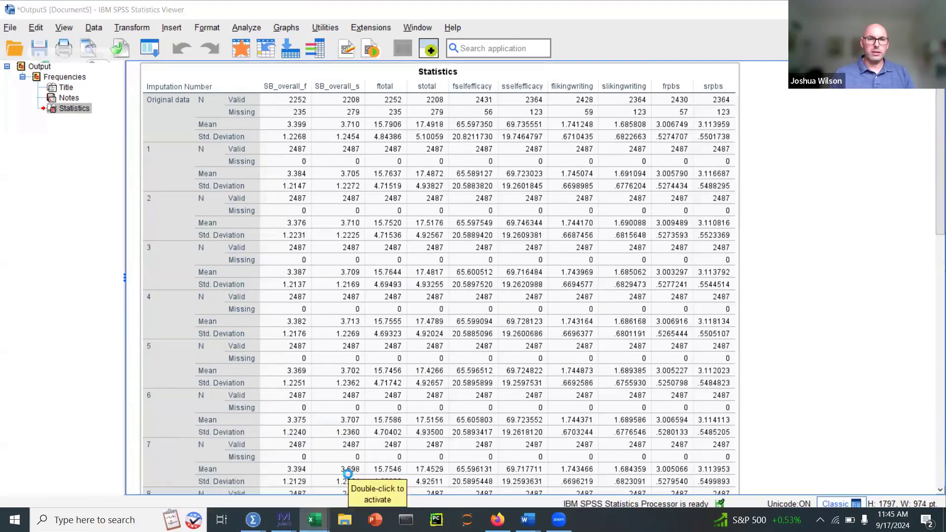
{"action": "left_click", "coordinate": [347, 473]}
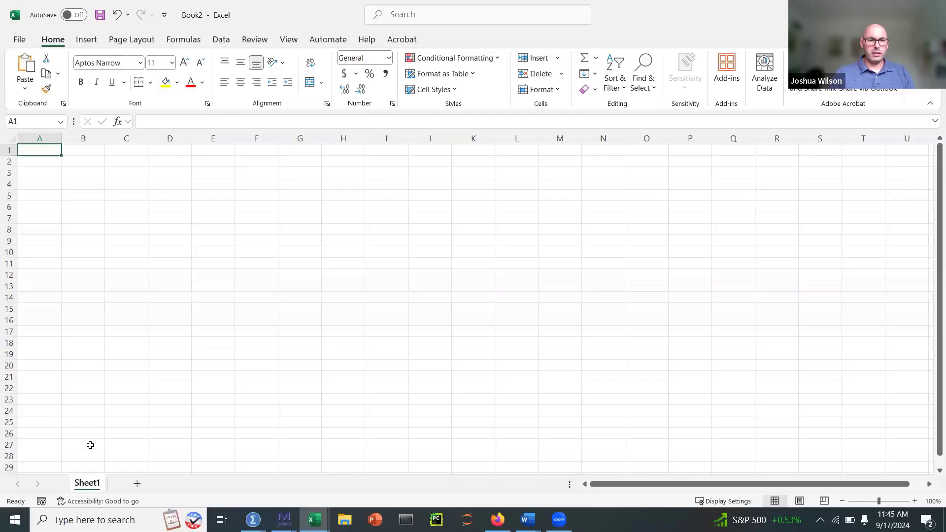
Step: Paste the Statistics table at A1 with source formatting and autofit columns H–M
{"action": "right_click", "coordinate": [46, 153]}
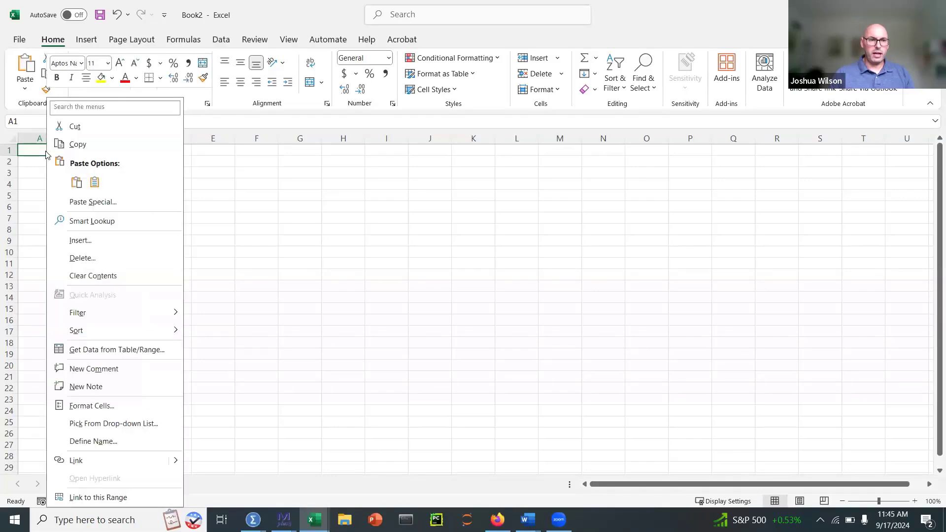
{"action": "left_click", "coordinate": [77, 183]}
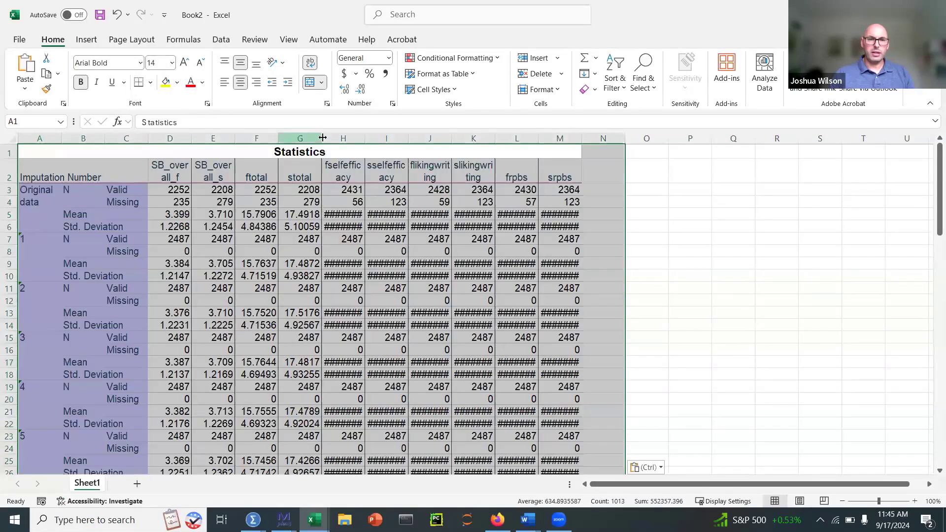
{"action": "left_click_drag", "start_coordinate": [331, 137], "coordinate": [590, 157]}
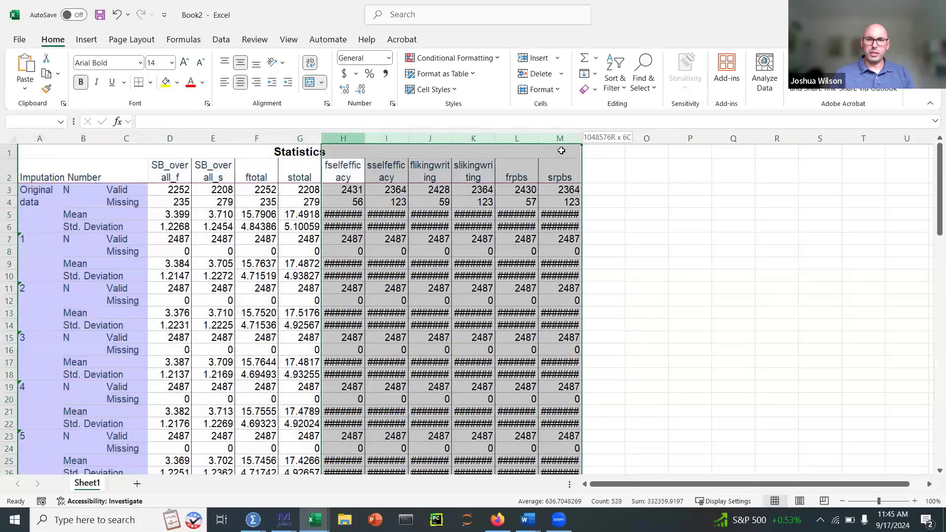
{"action": "double_click", "coordinate": [582, 138]}
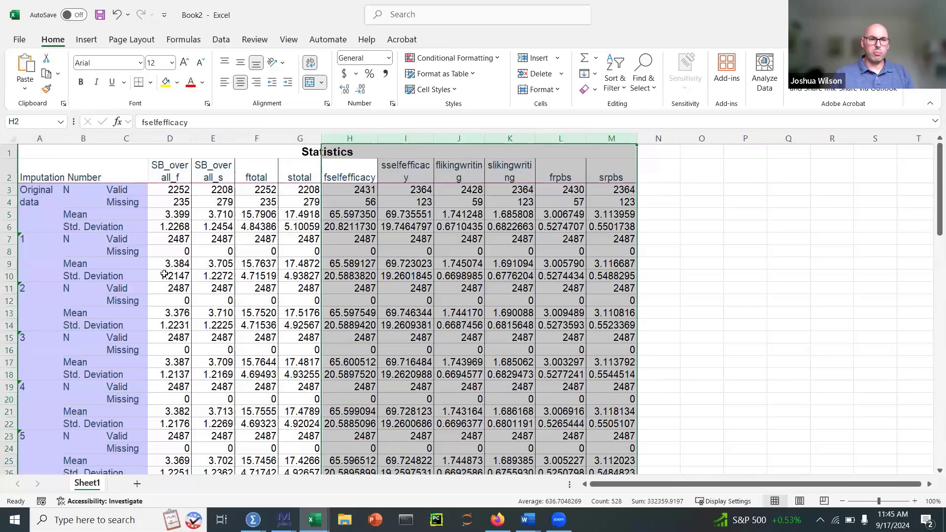
{"action": "scroll", "coordinate": [164, 274], "scroll_direction": "down", "scroll_amount": 20}
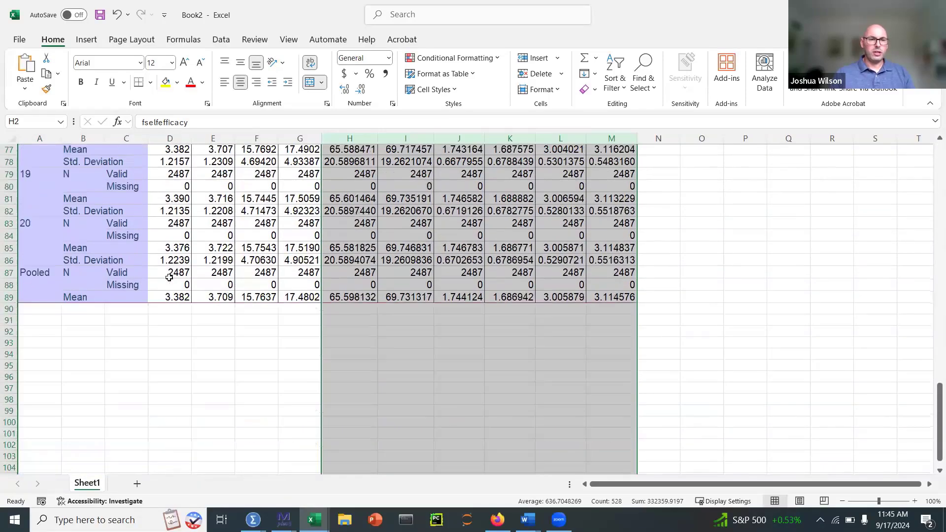
{"action": "scroll", "coordinate": [96, 266], "scroll_direction": "up", "scroll_amount": 1}
Step: Label row 90 'pooled' in A90 and 'SD' in B90
{"action": "left_click", "coordinate": [79, 275]}
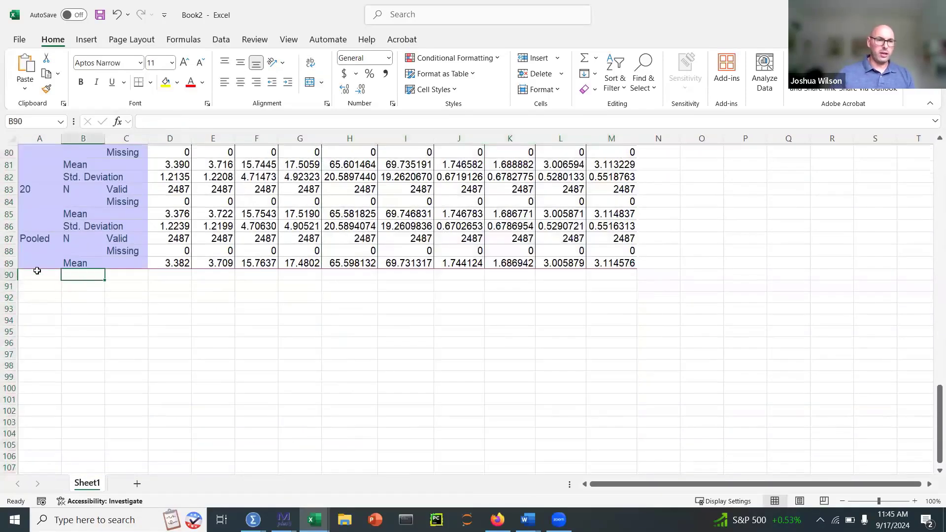
{"action": "type", "text": "SD"}
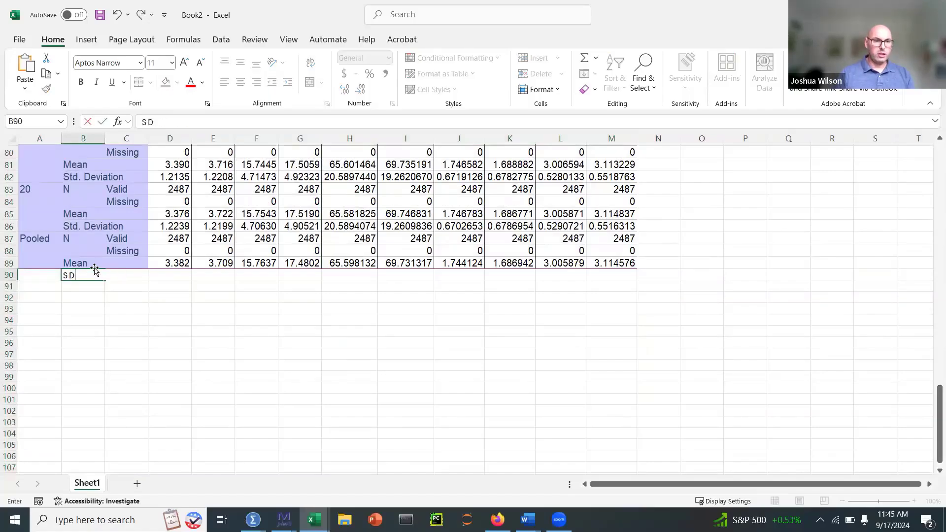
{"action": "key", "text": "Left"}
{"action": "type", "text": "pooled"}
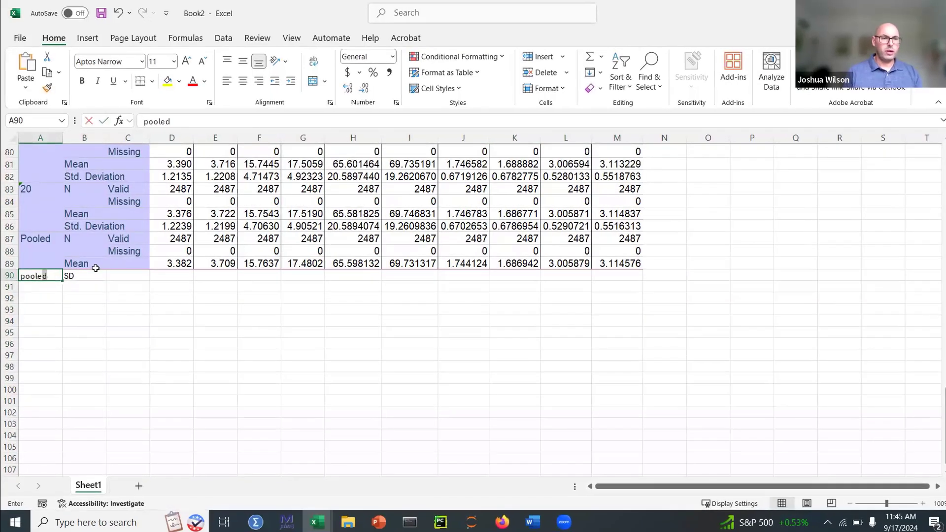
{"action": "key", "text": "Right"}
{"action": "key", "text": "Right"}
{"action": "key", "text": "Right"}
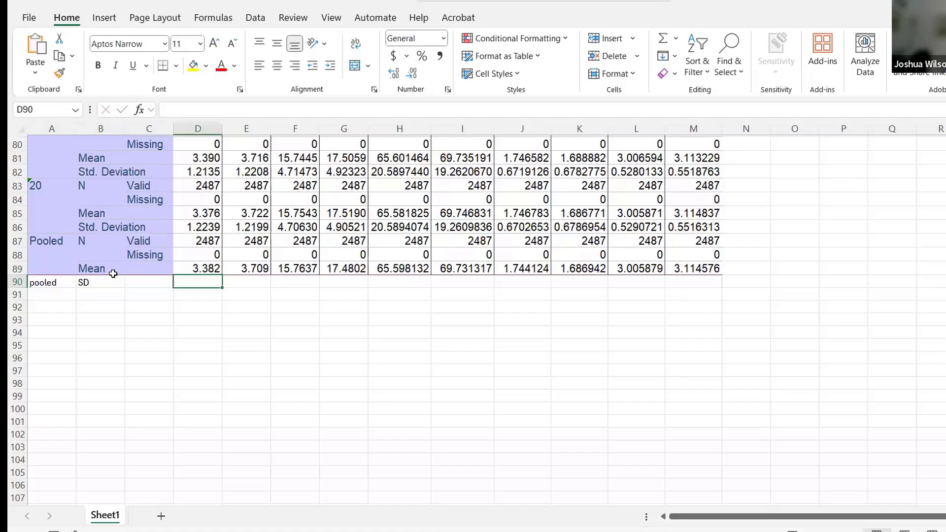
Step: Start the D90 formula =average( with D10, D14, D18 … D46, comma-separated
{"action": "type", "text": "=average("}
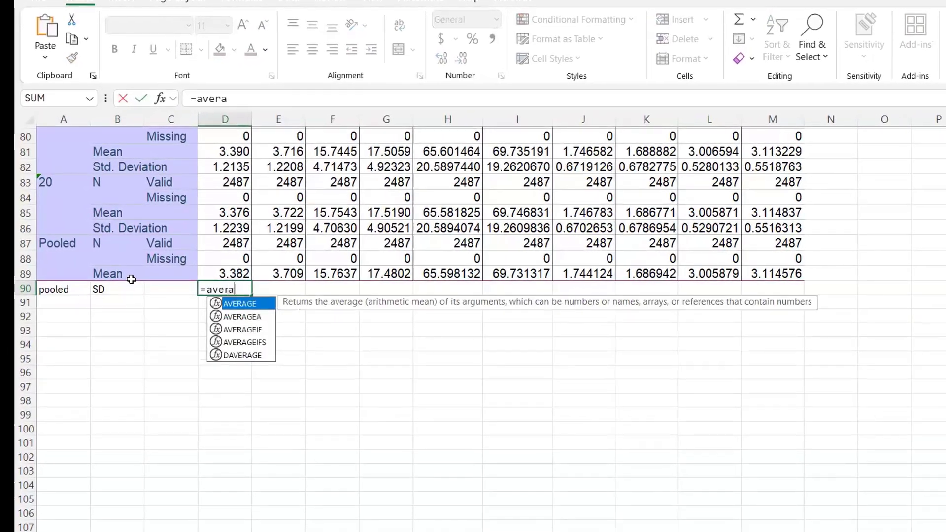
{"action": "scroll", "coordinate": [552, 211], "scroll_direction": "up", "scroll_amount": 20}
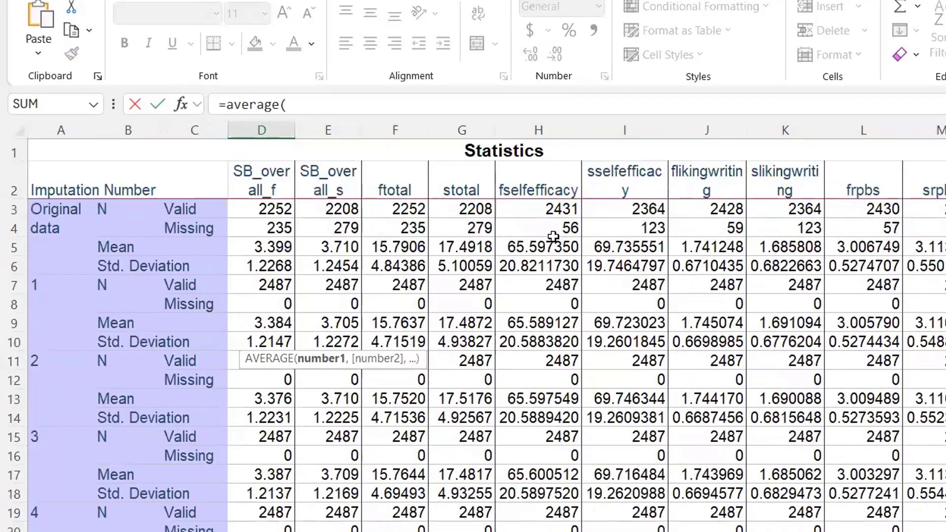
{"action": "left_click", "coordinate": [266, 345]}
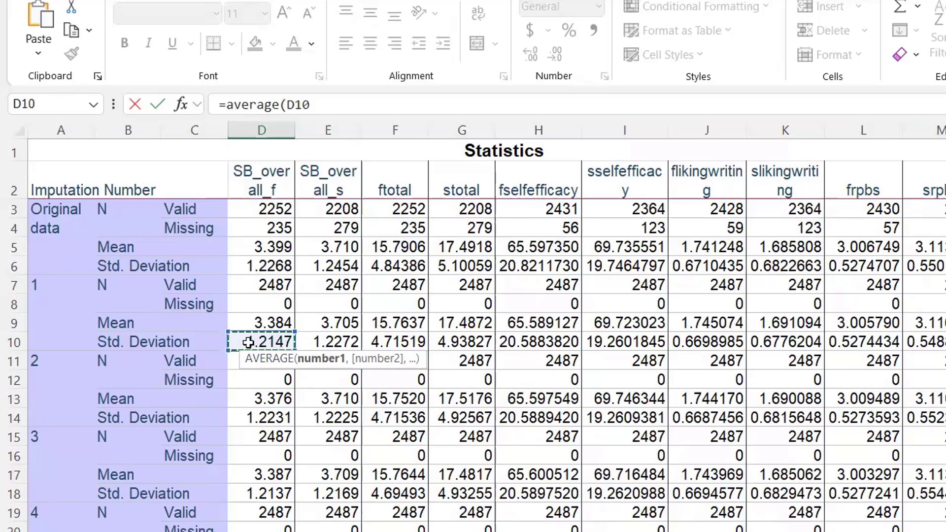
{"action": "type", "text": ","}
{"action": "left_click", "coordinate": [265, 417]}
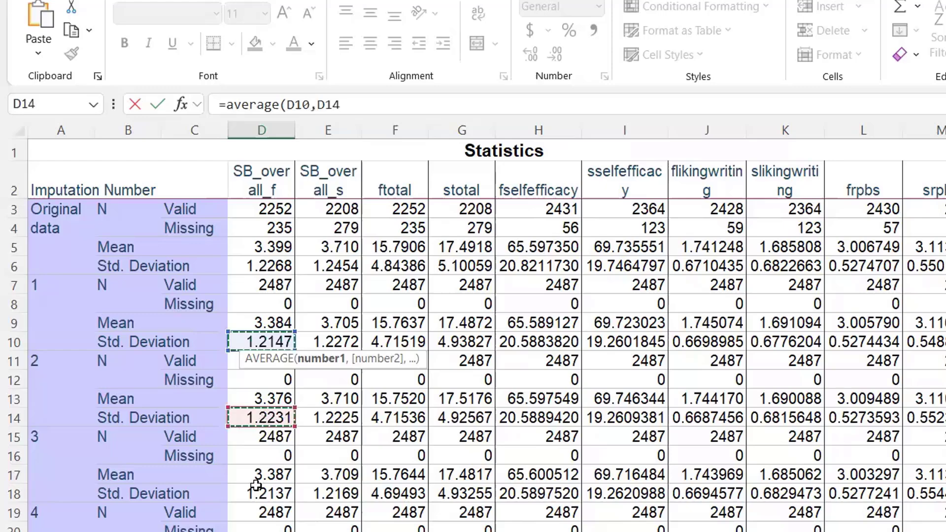
{"action": "type", "text": ","}
{"action": "left_click", "coordinate": [257, 492]}
{"action": "scroll", "coordinate": [280, 423], "scroll_direction": "down", "scroll_amount": 2}
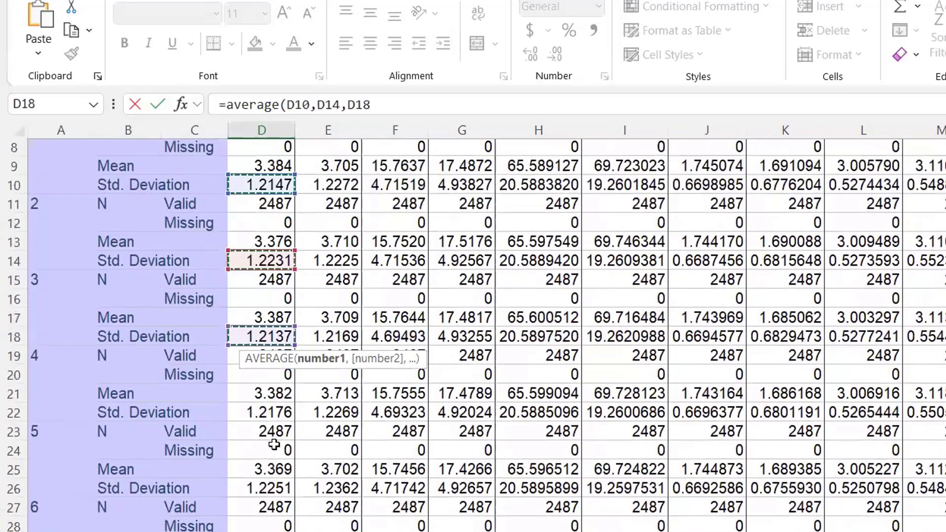
{"action": "type", "text": ","}
{"action": "left_click", "coordinate": [265, 413]}
{"action": "type", "text": ","}
{"action": "left_click", "coordinate": [262, 489]}
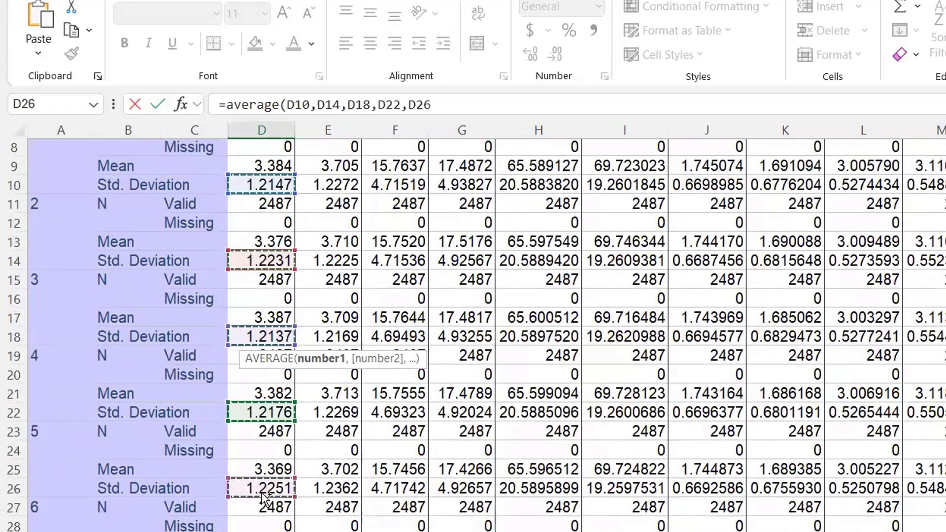
{"action": "scroll", "coordinate": [266, 480], "scroll_direction": "down", "scroll_amount": 3}
{"action": "type", "text": ","}
{"action": "left_click", "coordinate": [253, 410]}
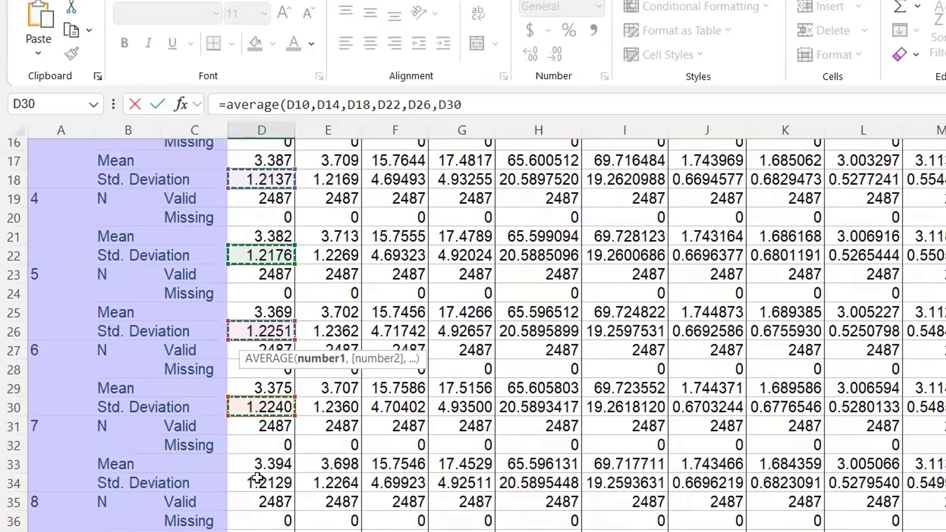
{"action": "type", "text": ","}
{"action": "left_click", "coordinate": [257, 481]}
{"action": "type", "text": ","}
{"action": "key", "text": "Down"}
{"action": "key", "text": "Down"}
{"action": "key", "text": "Down"}
{"action": "key", "text": "Down"}
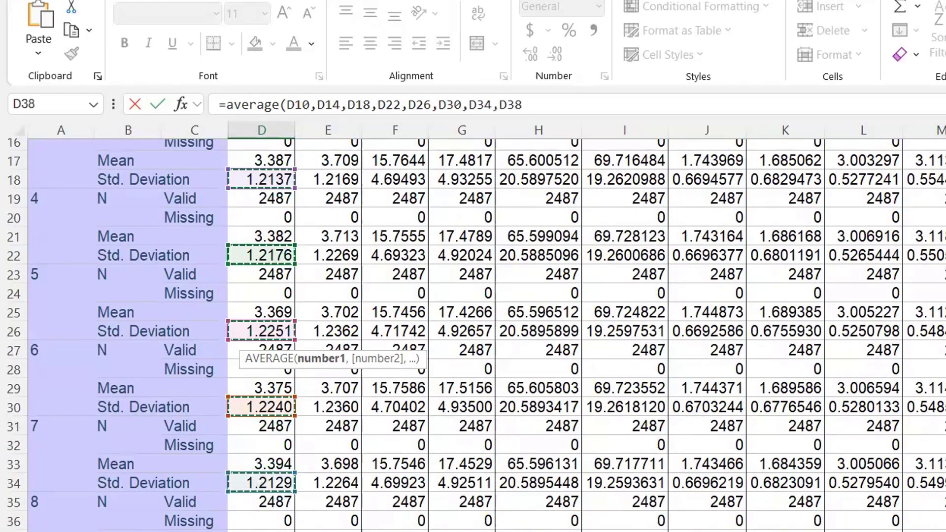
{"action": "scroll", "coordinate": [266, 305], "scroll_direction": "down", "scroll_amount": 6}
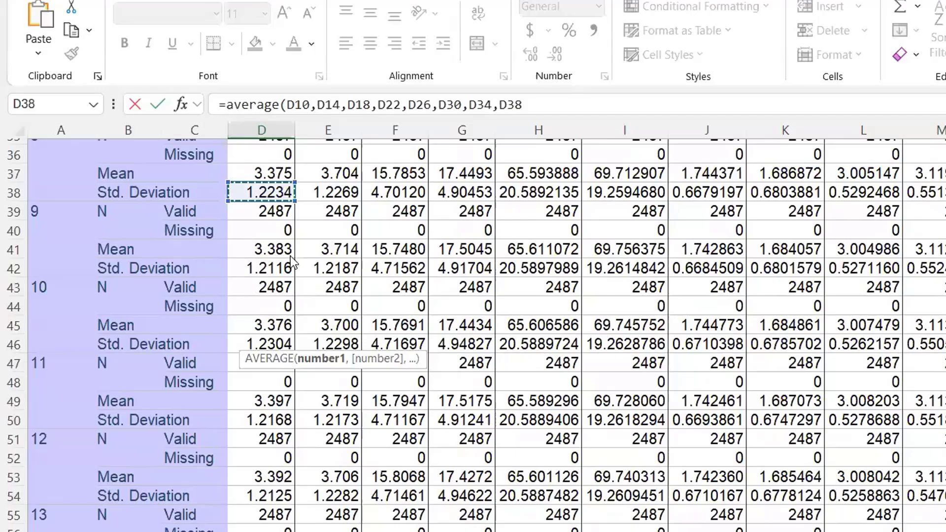
{"action": "type", "text": ","}
{"action": "left_click", "coordinate": [273, 268]}
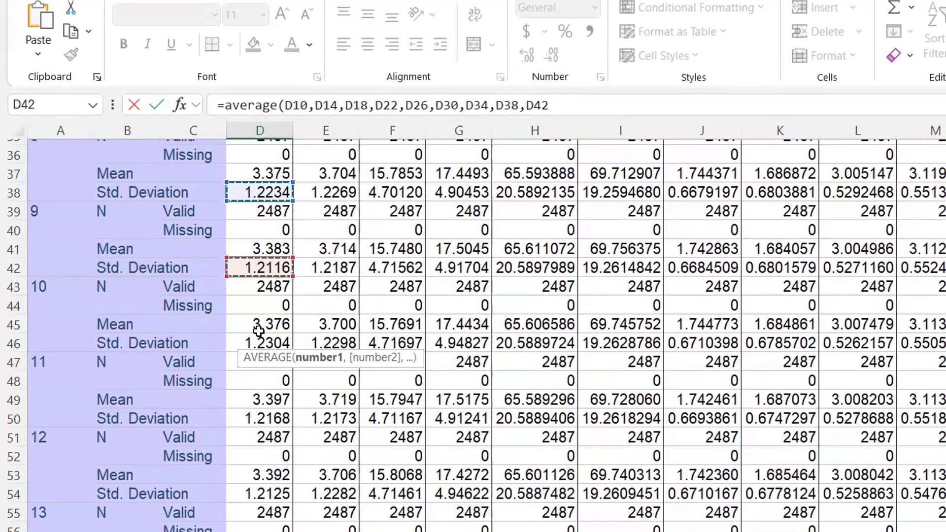
{"action": "type", "text": ","}
{"action": "left_click", "coordinate": [260, 341]}
Step: Add D50, D54 … D86 to the D90 average formula
{"action": "type", "text": ","}
{"action": "left_click", "coordinate": [259, 418]}
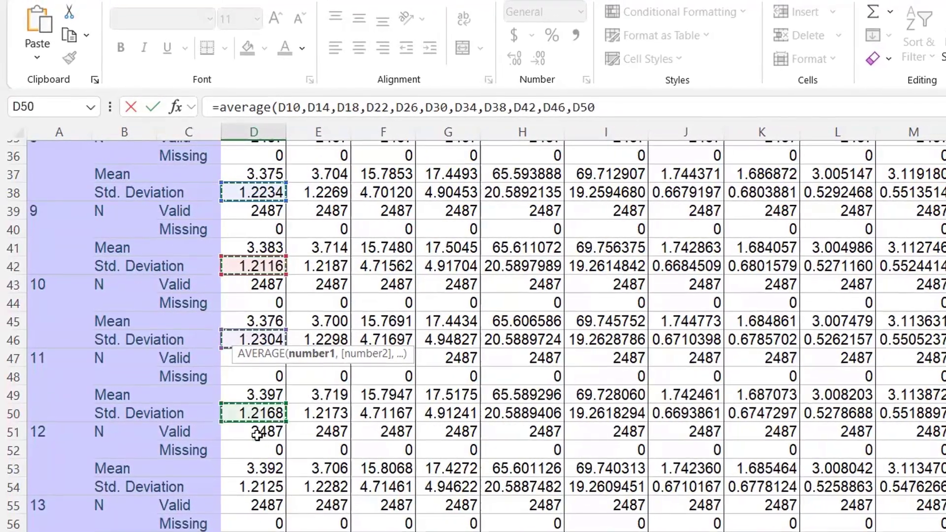
{"action": "type", "text": ","}
{"action": "left_click", "coordinate": [256, 487]}
{"action": "scroll", "coordinate": [256, 468], "scroll_direction": "down", "scroll_amount": 4}
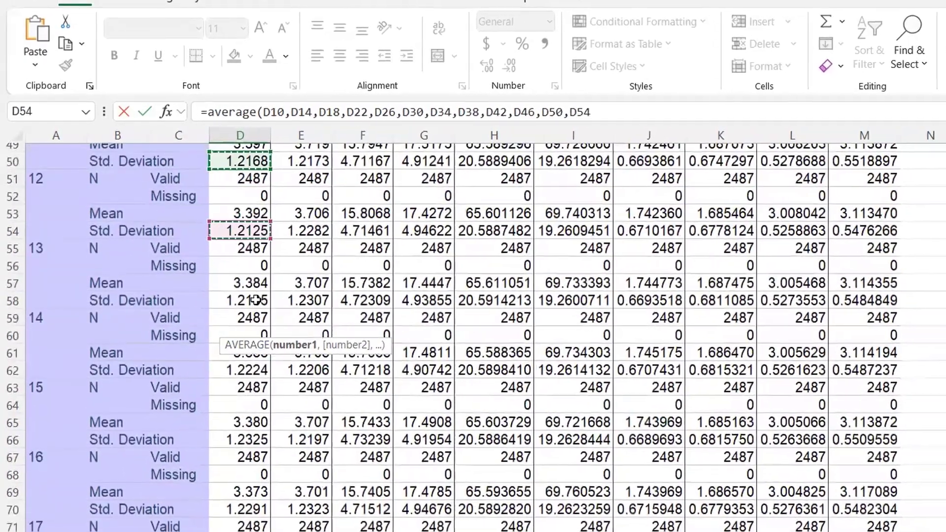
{"action": "type", "text": ","}
{"action": "left_click", "coordinate": [246, 307]}
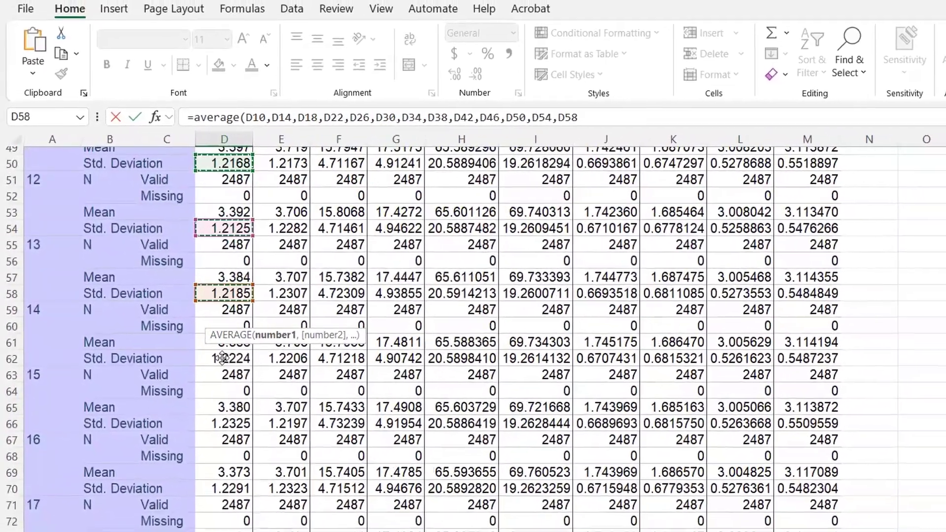
{"action": "type", "text": ","}
{"action": "left_click", "coordinate": [229, 364]}
{"action": "type", "text": ","}
{"action": "left_click", "coordinate": [228, 428]}
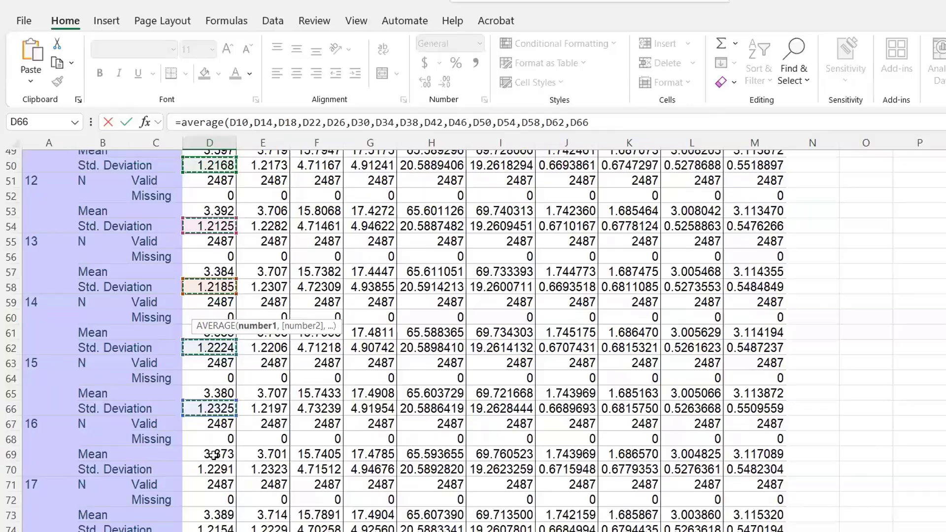
{"action": "type", "text": ","}
{"action": "left_click", "coordinate": [213, 469]}
{"action": "scroll", "coordinate": [203, 394], "scroll_direction": "down", "scroll_amount": 5}
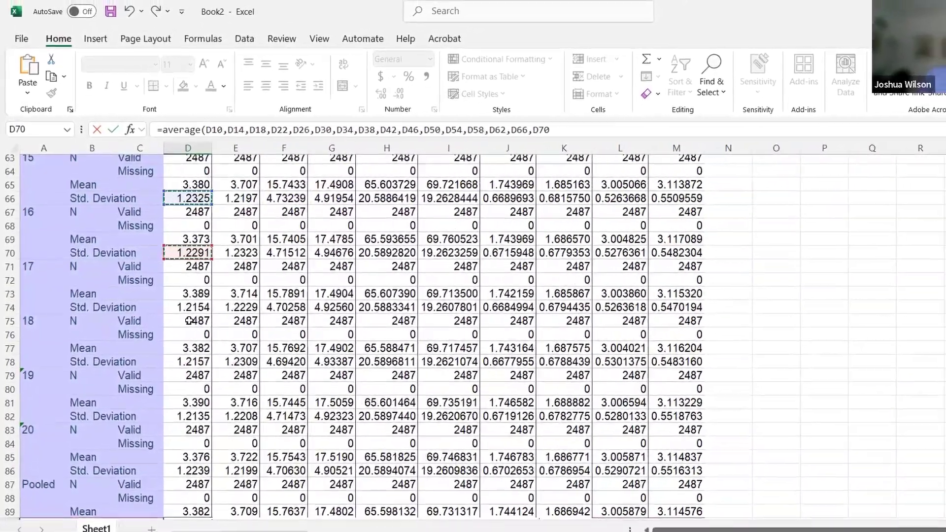
{"action": "type", "text": ","}
{"action": "left_click", "coordinate": [192, 309]}
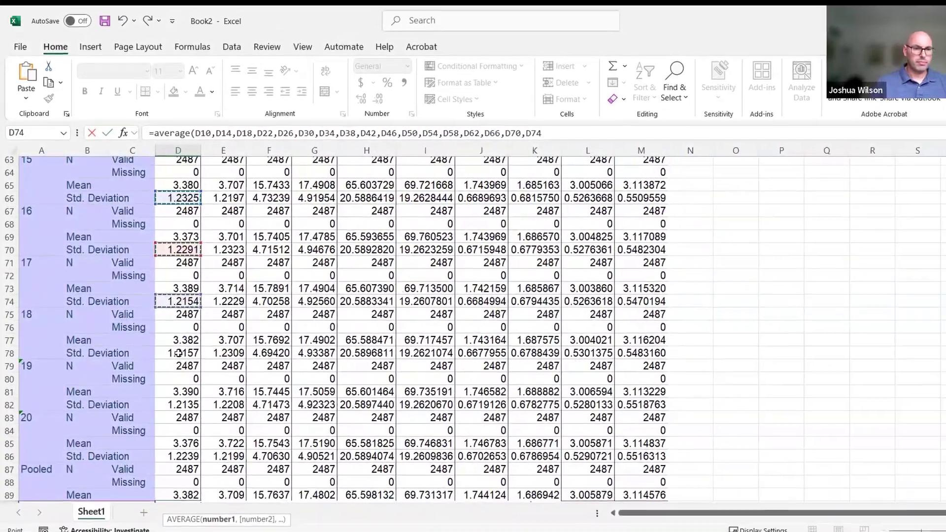
{"action": "type", "text": ","}
{"action": "left_click", "coordinate": [179, 353]}
{"action": "type", "text": ","}
{"action": "left_click", "coordinate": [182, 405]}
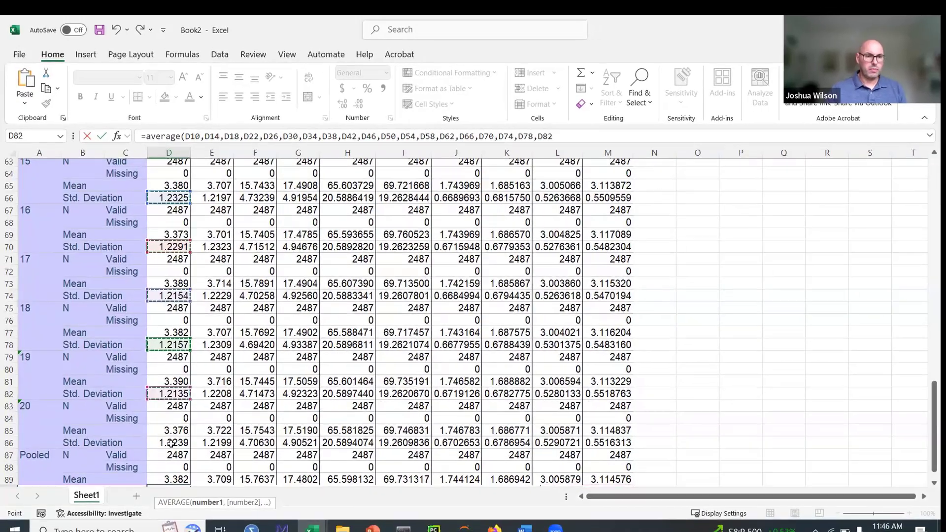
{"action": "type", "text": ","}
{"action": "left_click", "coordinate": [170, 444]}
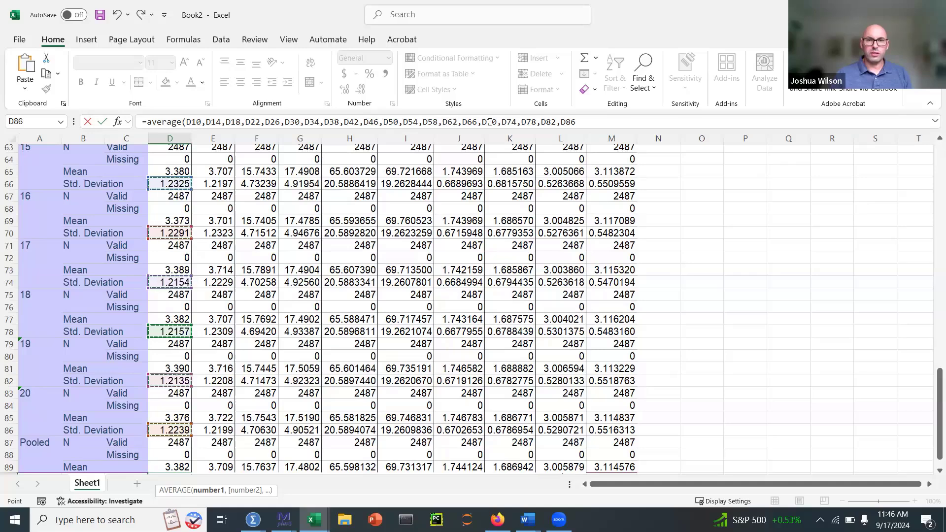
{"action": "left_click", "coordinate": [577, 121]}
Step: Close the D90 formula (1.2198), fill it right to M90, and select D89:M90
{"action": "type", "text": ")"}
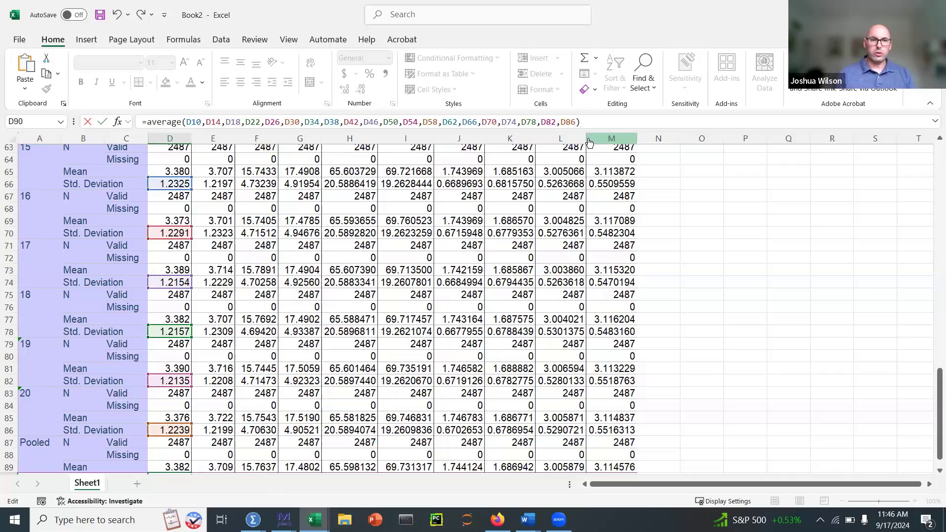
{"action": "key", "text": "Return"}
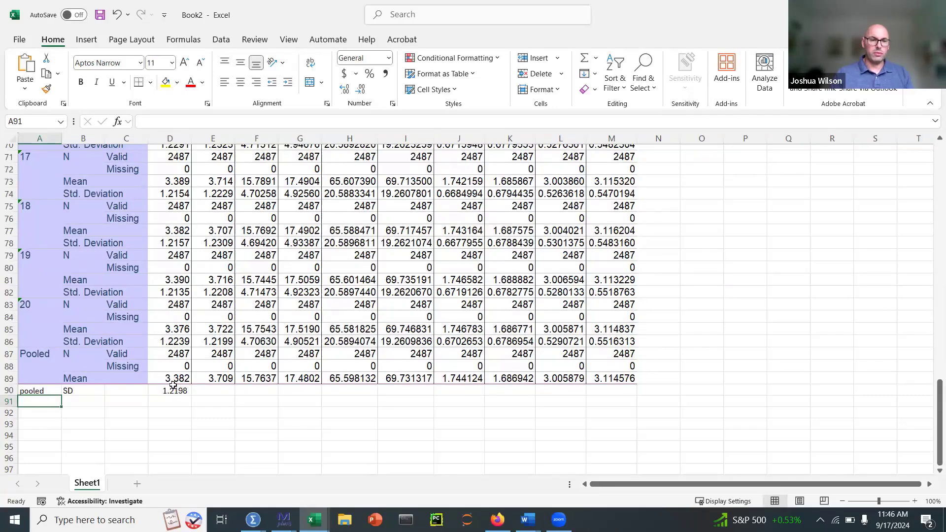
{"action": "left_click", "coordinate": [173, 389]}
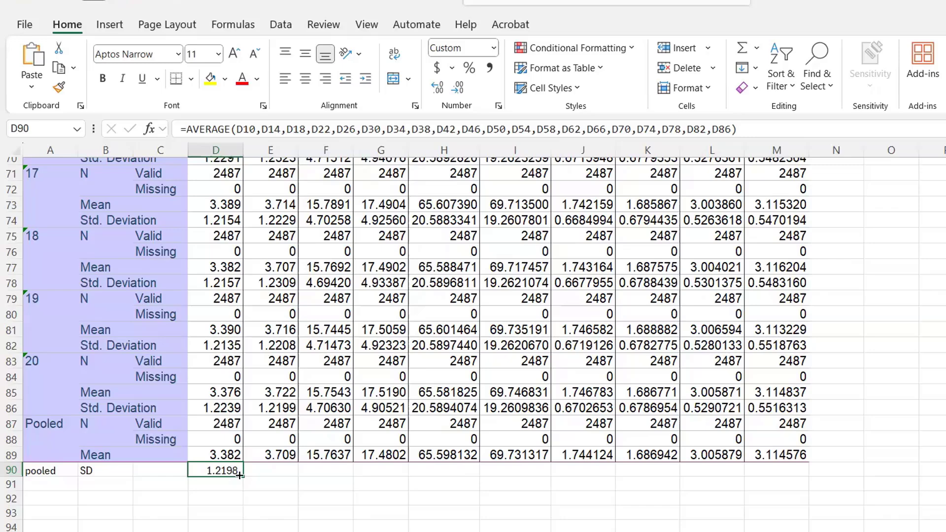
{"action": "left_click_drag", "start_coordinate": [243, 477], "coordinate": [799, 477]}
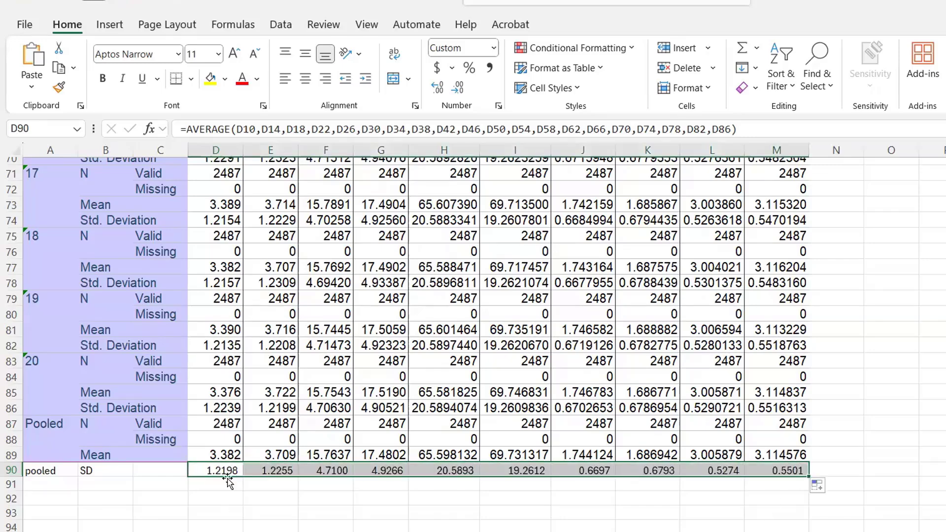
{"action": "left_click_drag", "start_coordinate": [230, 459], "coordinate": [764, 471]}
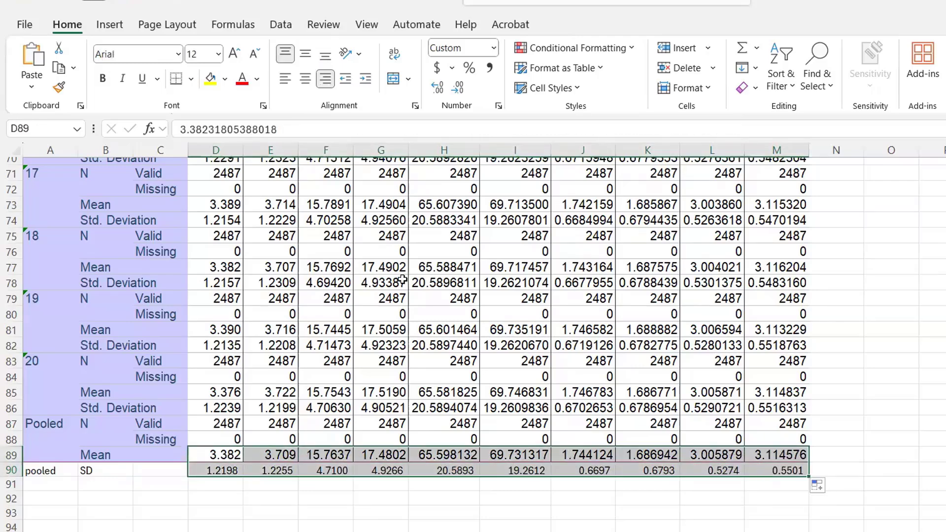
Step: Format D89:M90 as Number with two decimals, e.g. 3.38 and 1.22
{"action": "left_click", "coordinate": [494, 47]}
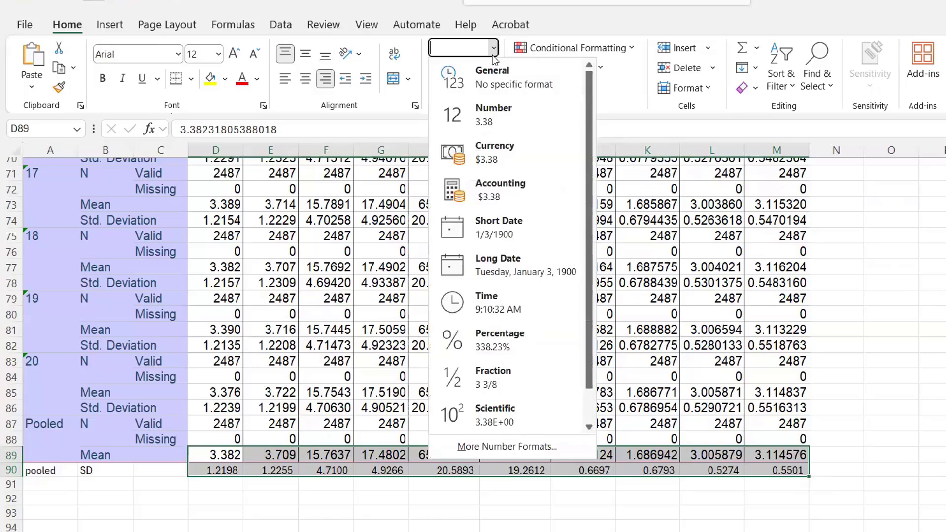
{"action": "left_click", "coordinate": [473, 114]}
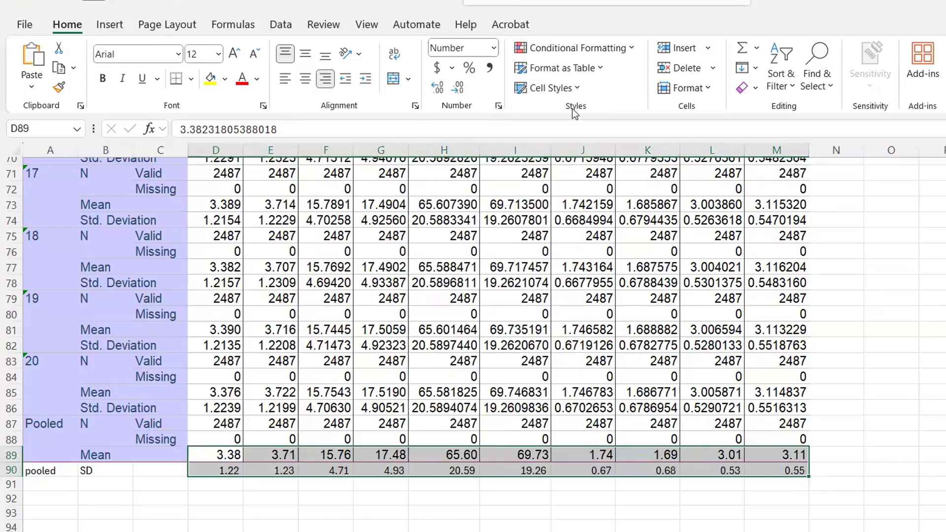
{"action": "left_click", "coordinate": [438, 88]}
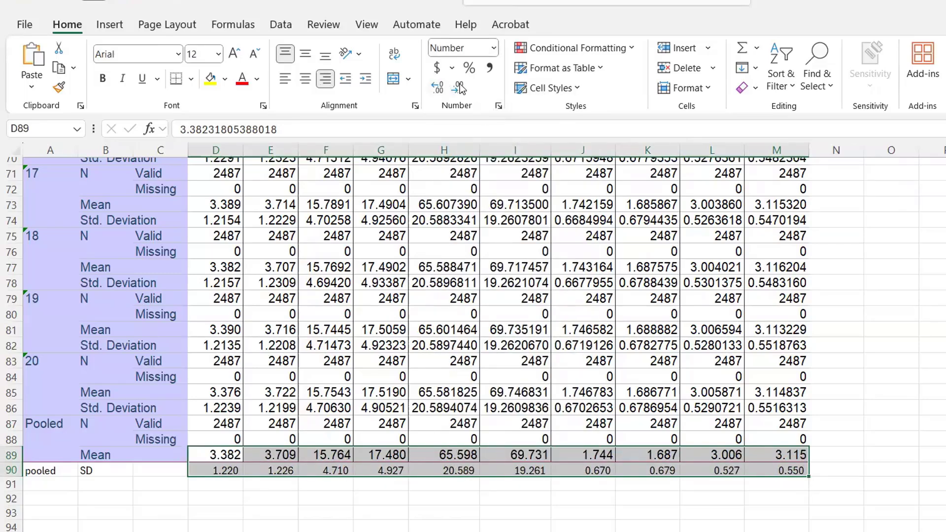
{"action": "left_click", "coordinate": [458, 87]}
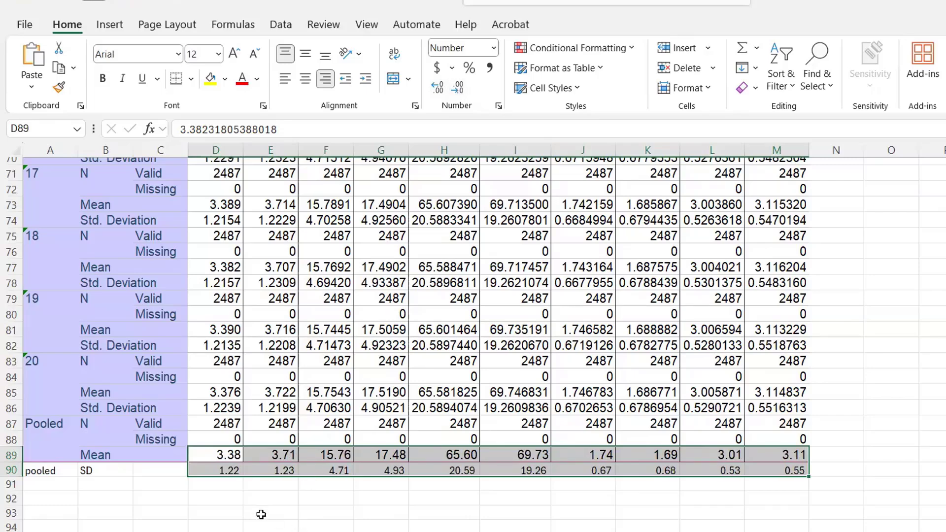
{"action": "scroll", "coordinate": [262, 511], "scroll_direction": "down", "scroll_amount": 2}
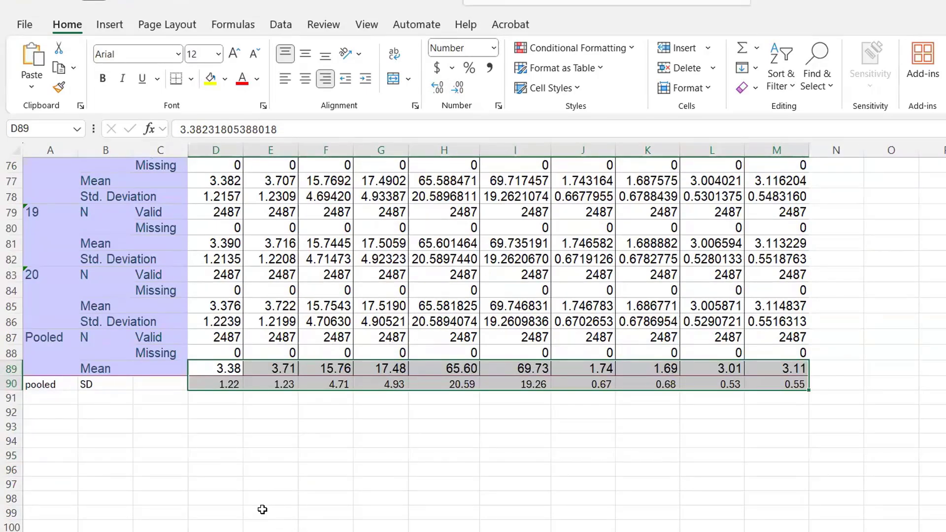